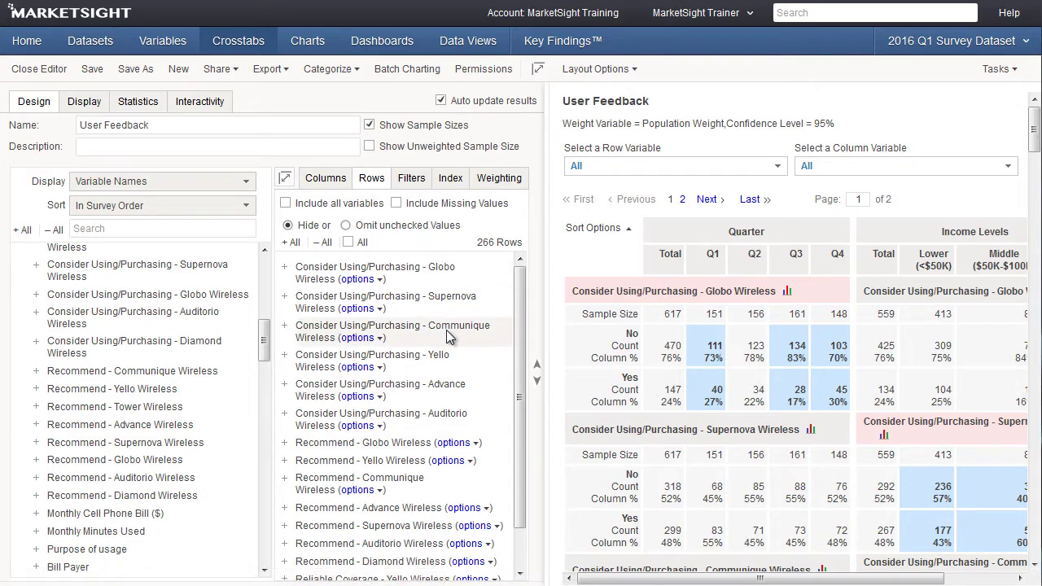
- Transpose the User Feedback crosstab's rows and columns in the editor, and swap them back to the original layout
mouse_move(449, 333)
left_mouse_down()
mouse_move(450, 265)
mouse_move(441, 414)
mouse_move(443, 338)
left_mouse_up()
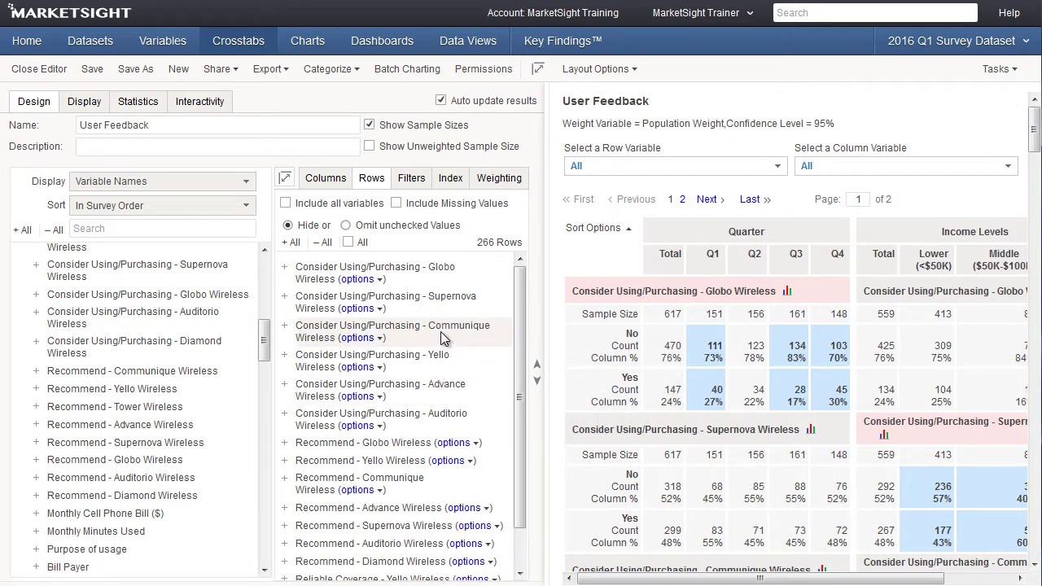
left_click(282, 185)
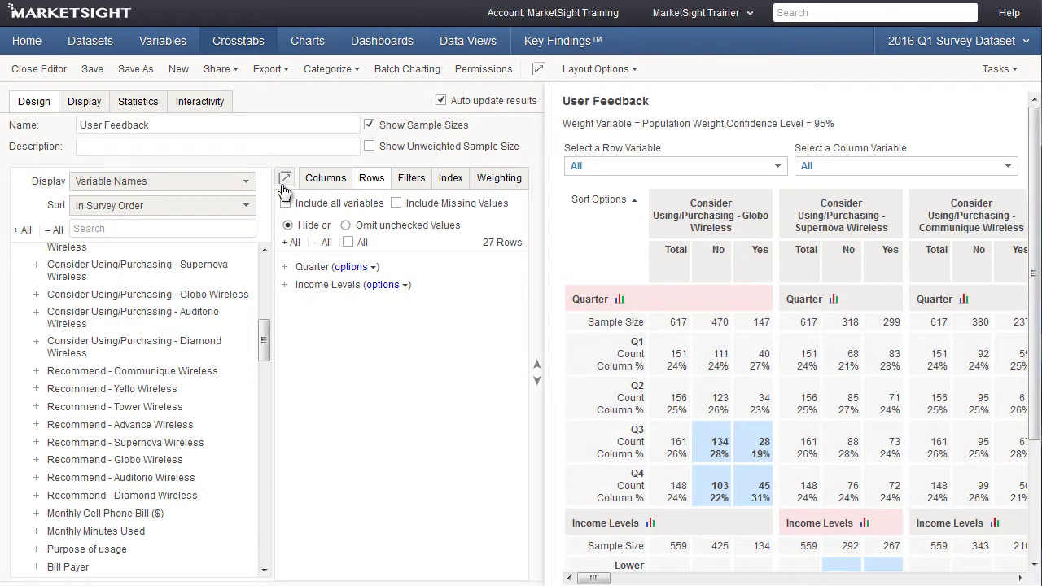
left_click(283, 185)
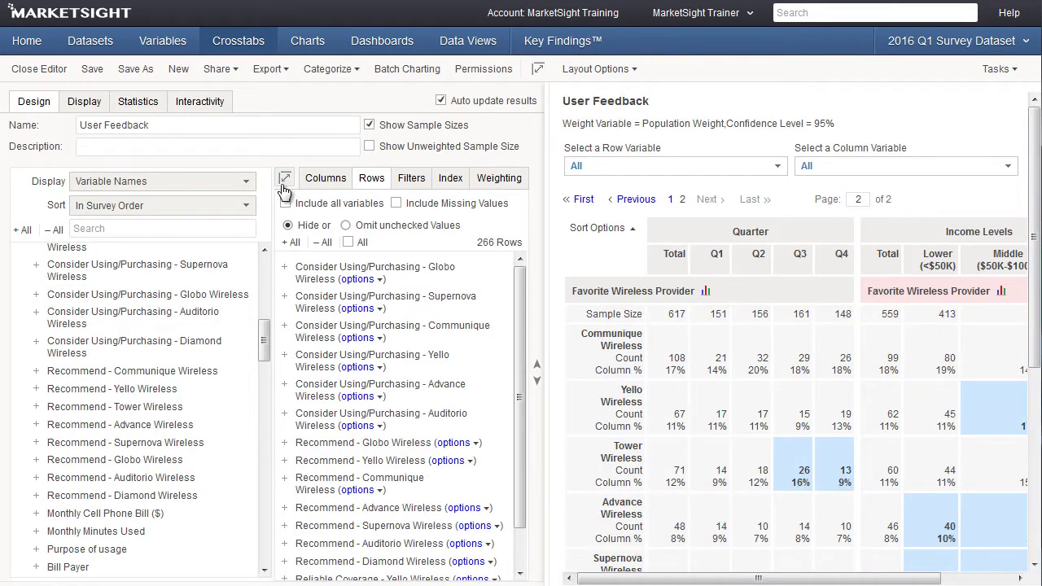
- Close the crosstab editor, transpose the rows and columns in the viewer, and swap them back
left_click(62, 72)
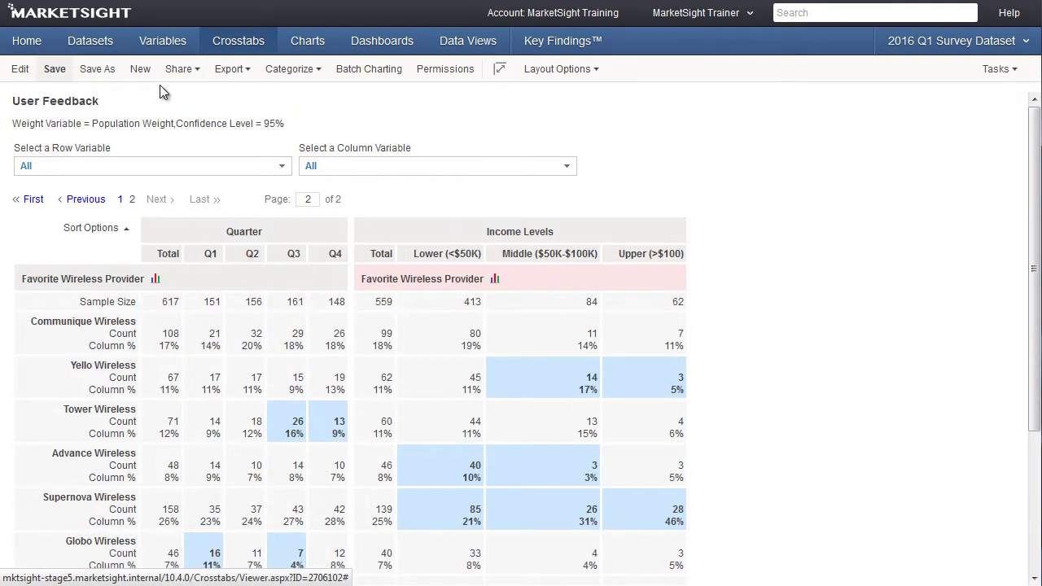
left_click(500, 68)
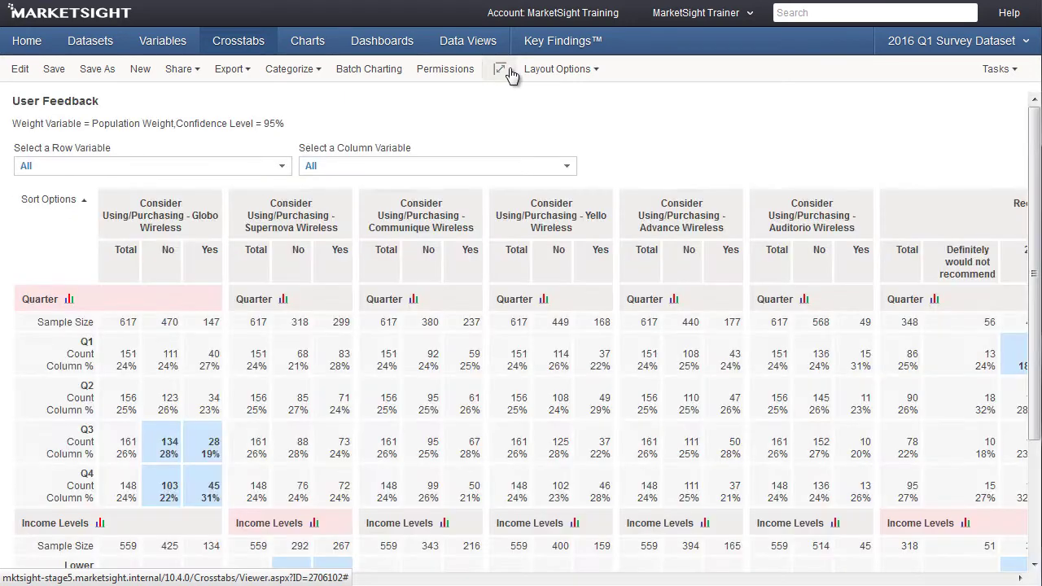
left_click(509, 71)
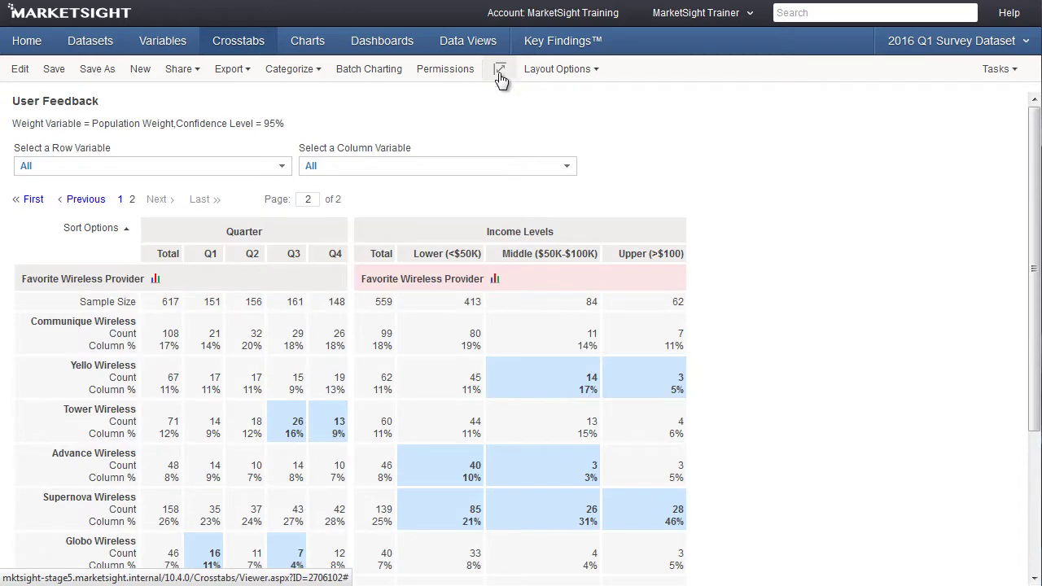
- Edit the crosstab to place the Favorite Wireless Provider row variable above Recommend - Auditorio Wireless, and save it
left_click(21, 71)
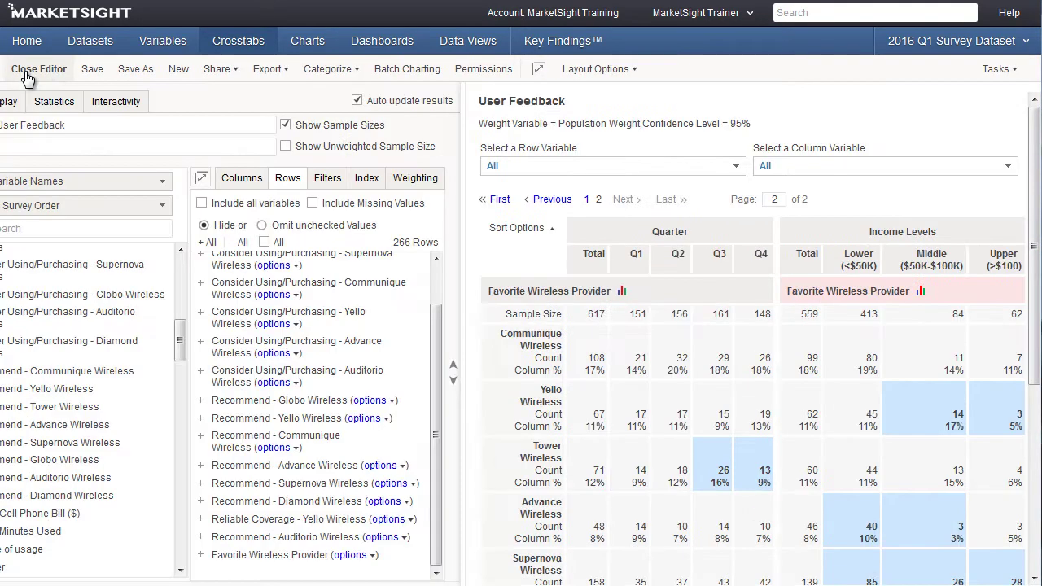
left_click_drag(358, 564, 363, 529)
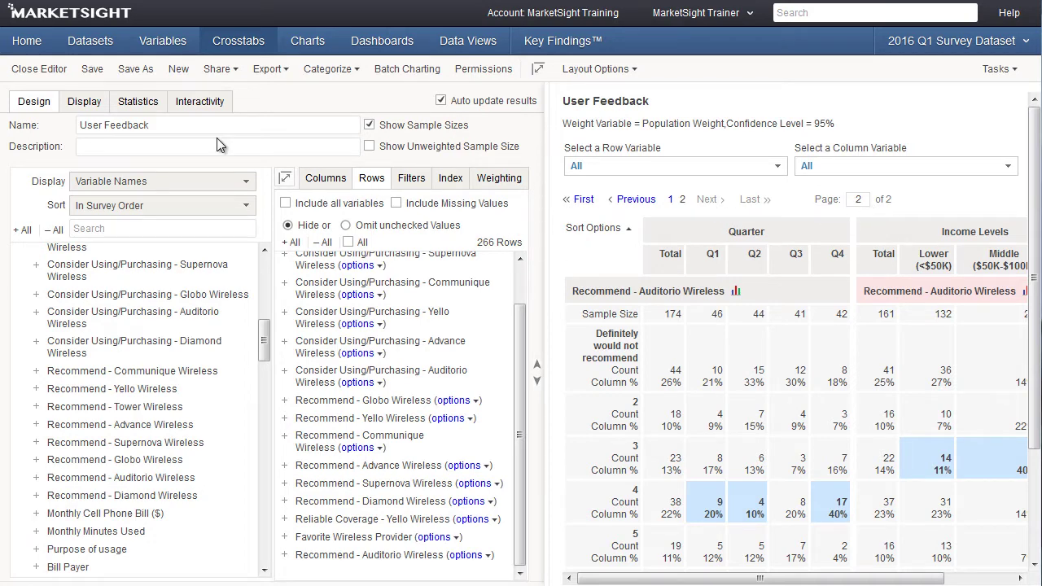
left_click(96, 72)
- Shorten the Considering Using or Purchasing chart's category axis labels to "Globo Wireless" and "Supernova Wireless", and save the chart
left_click(317, 46)
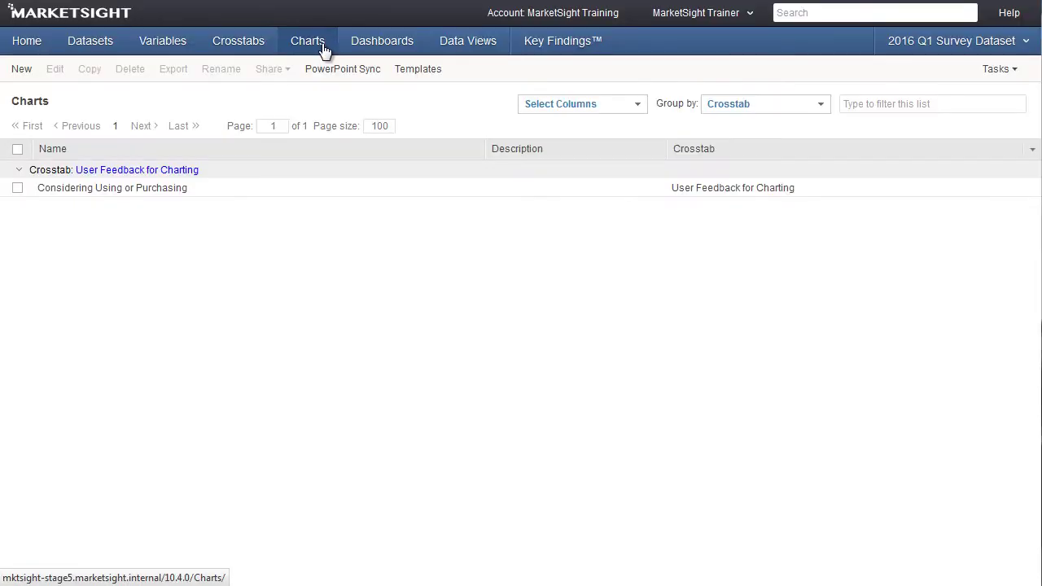
left_click(101, 189)
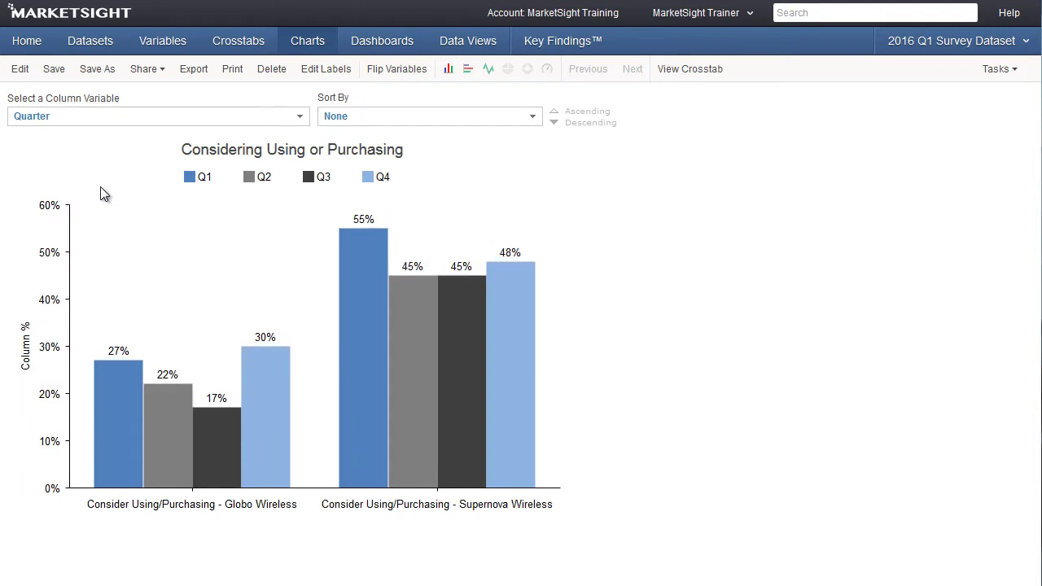
left_click(327, 70)
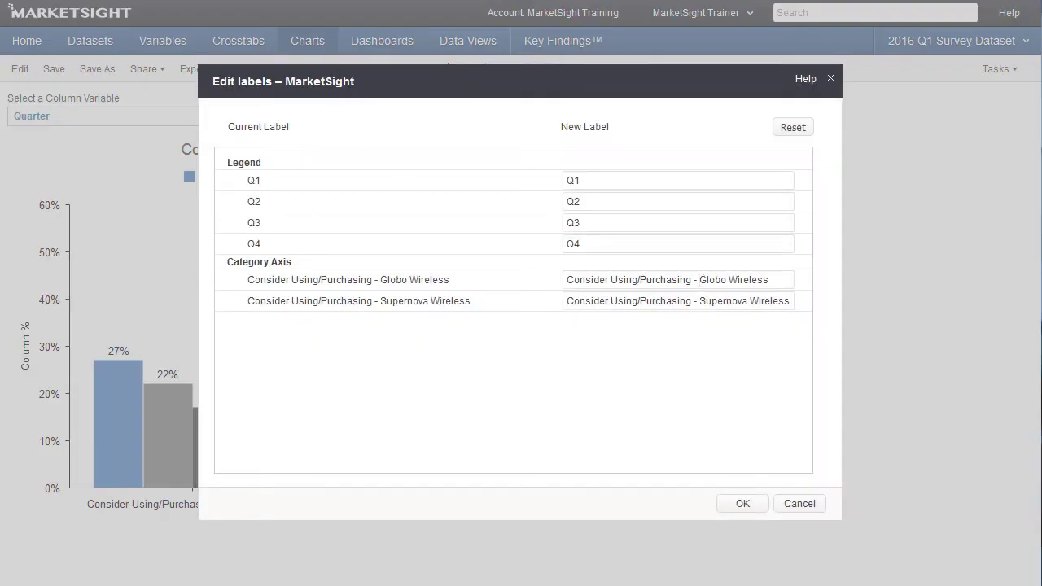
left_click_drag(699, 280, 565, 280)
key("Delete")
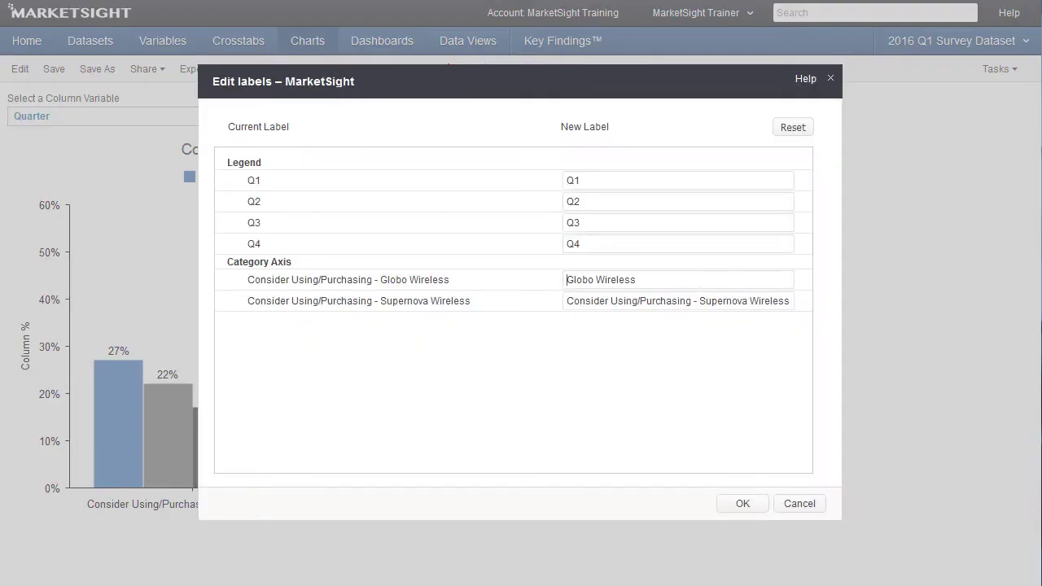
left_click(702, 300)
key("shift+Home")
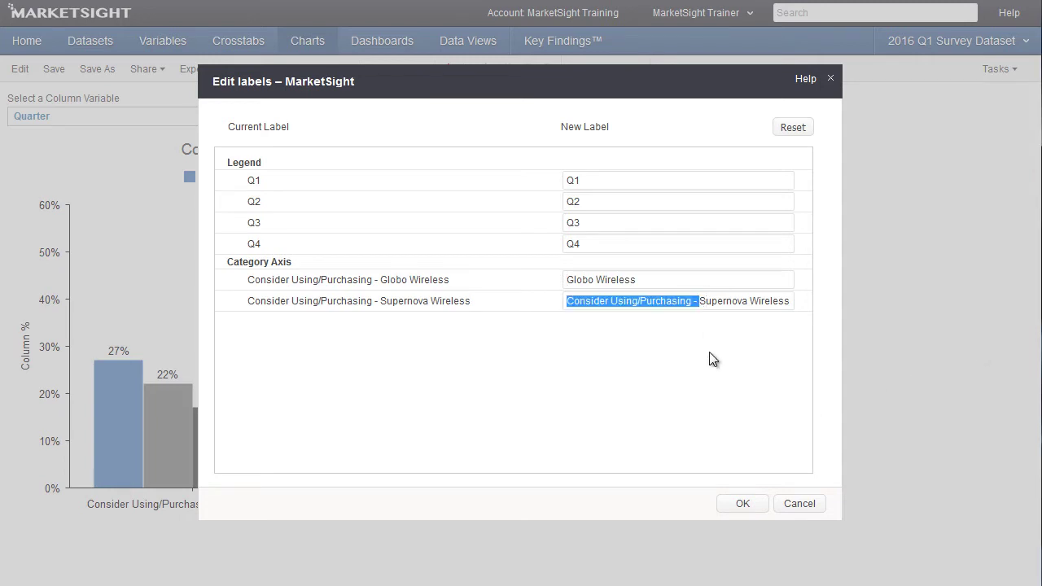
key("Delete")
left_click(738, 504)
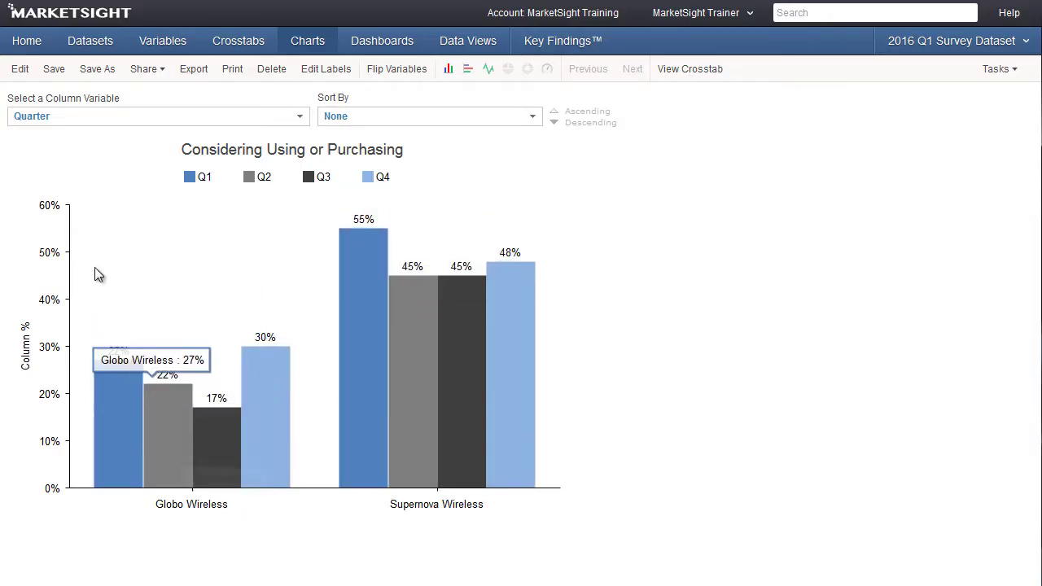
left_click(62, 73)
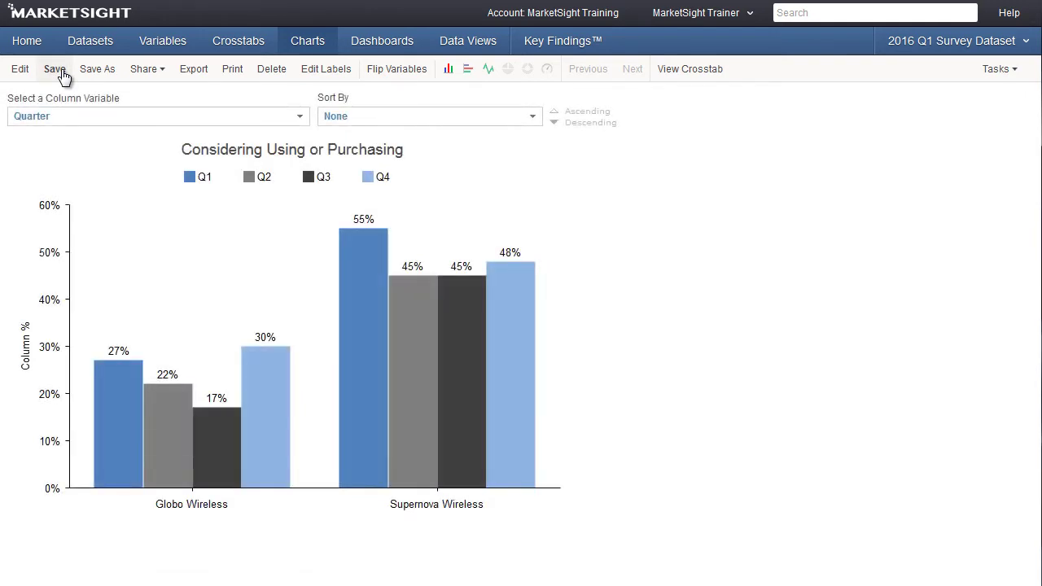
- Open the Dataset Labeling Workbook from the home page in Excel and examine the column headings on its Examples worksheet
left_click(33, 52)
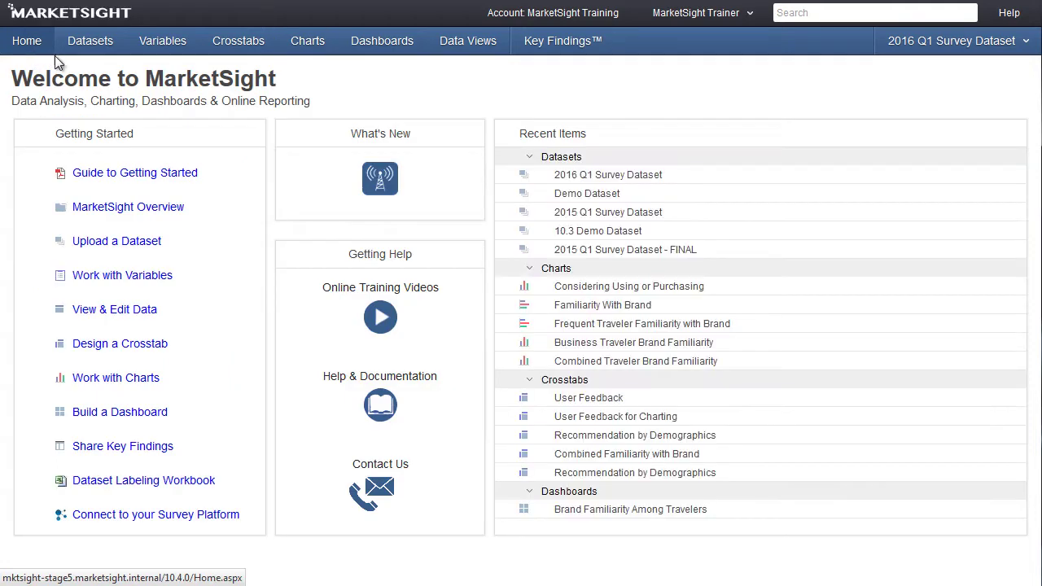
left_click(202, 486)
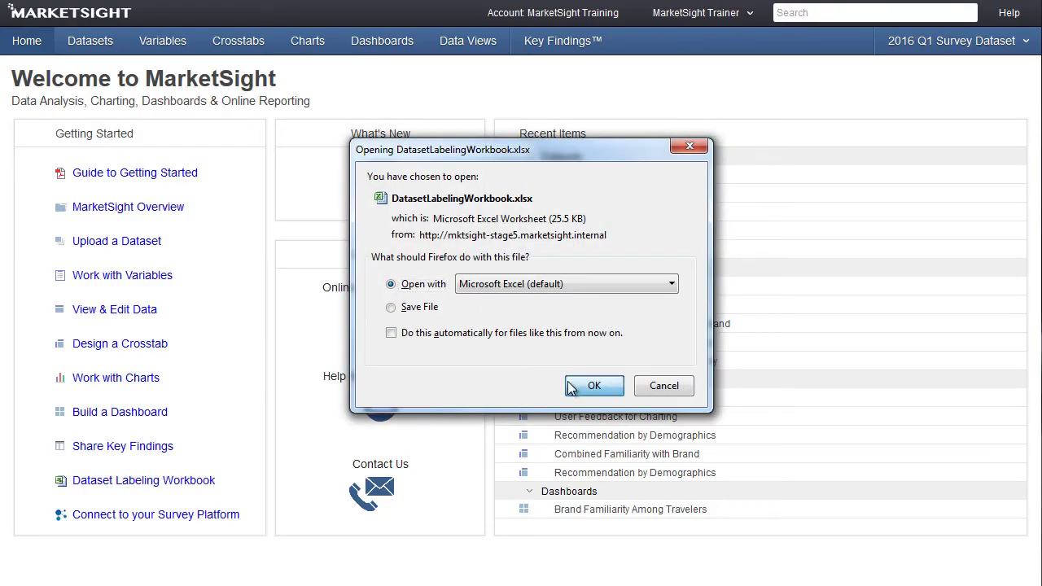
left_click(592, 386)
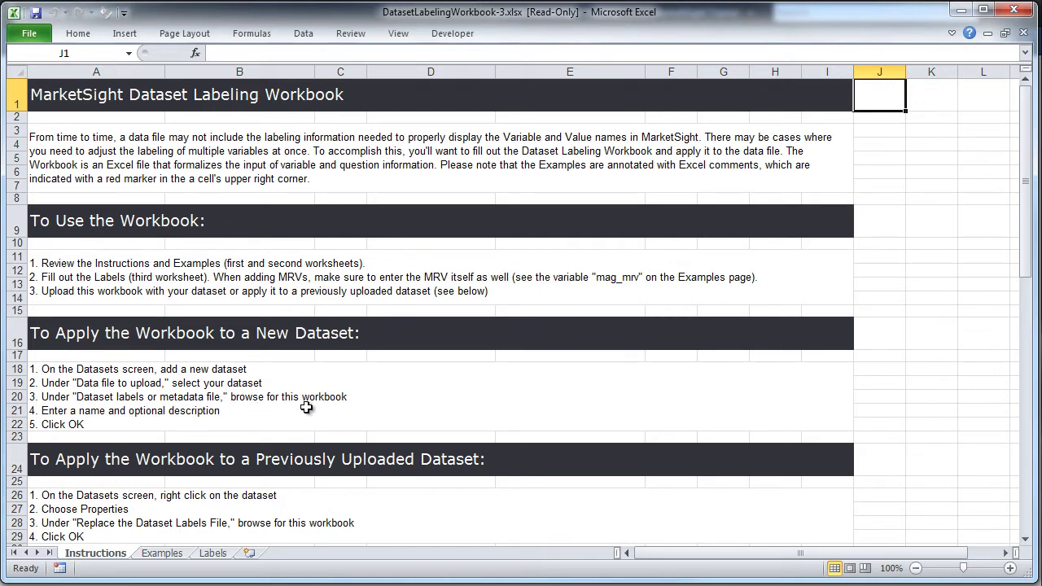
left_click(174, 556)
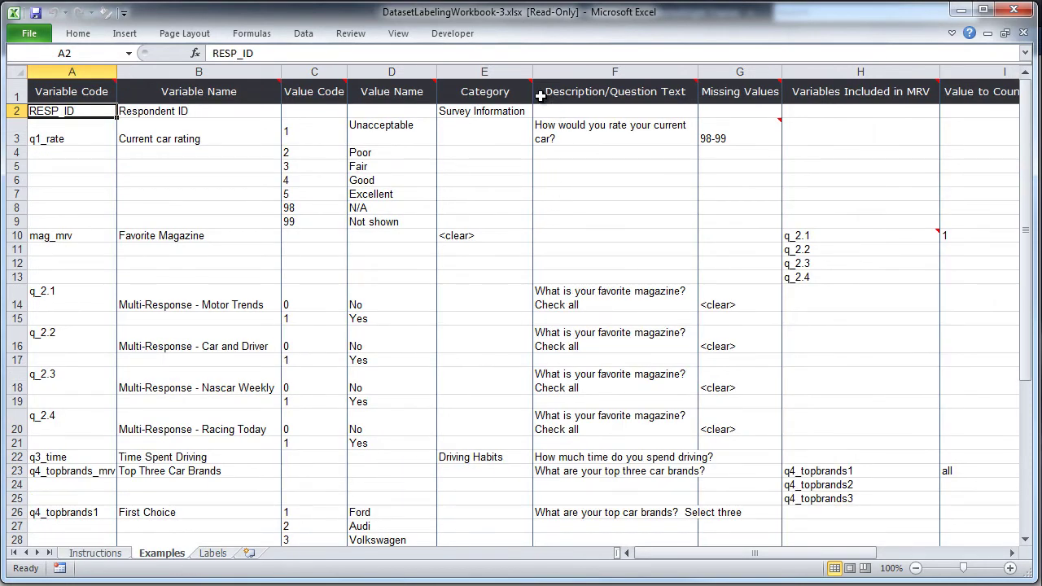
mouse_move(534, 92)
mouse_move(782, 92)
mouse_move(772, 130)
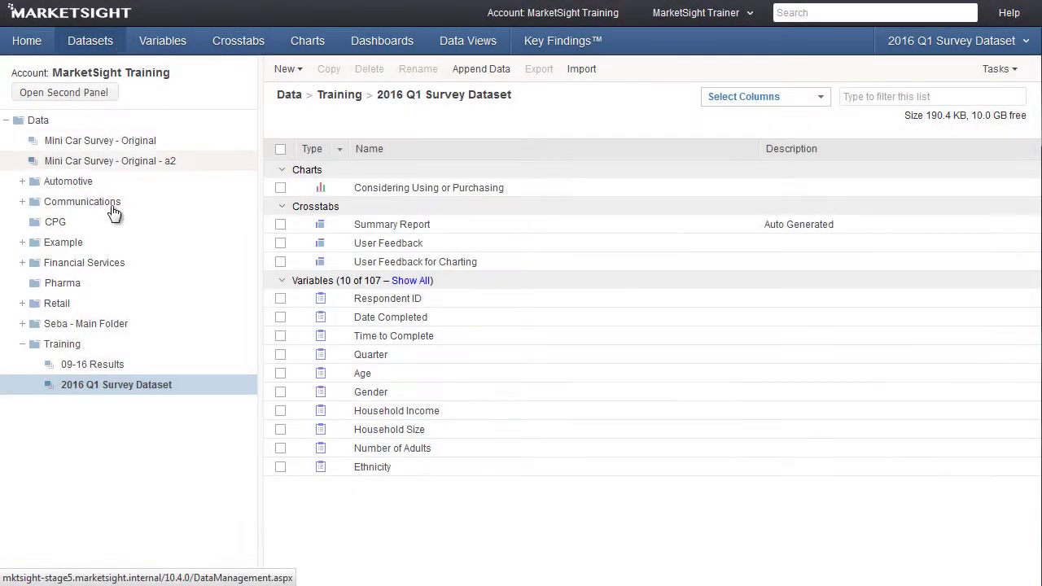
- In MarketSight, upload "2016 Q2 Survey Dataset - FINAL.sav" as new records to append to the 2016 Q1 Survey Dataset
right_click(107, 387)
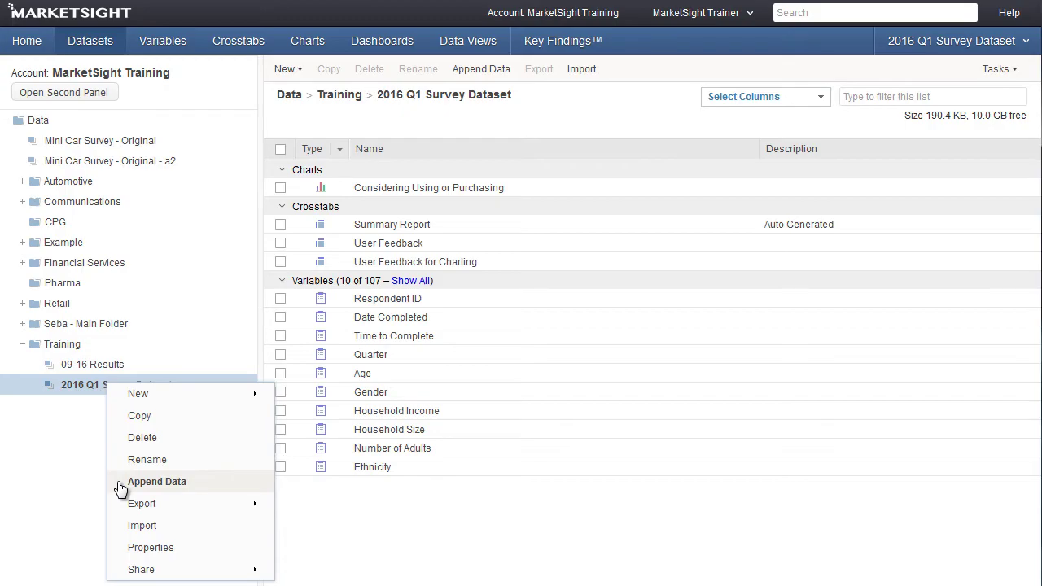
left_click(122, 484)
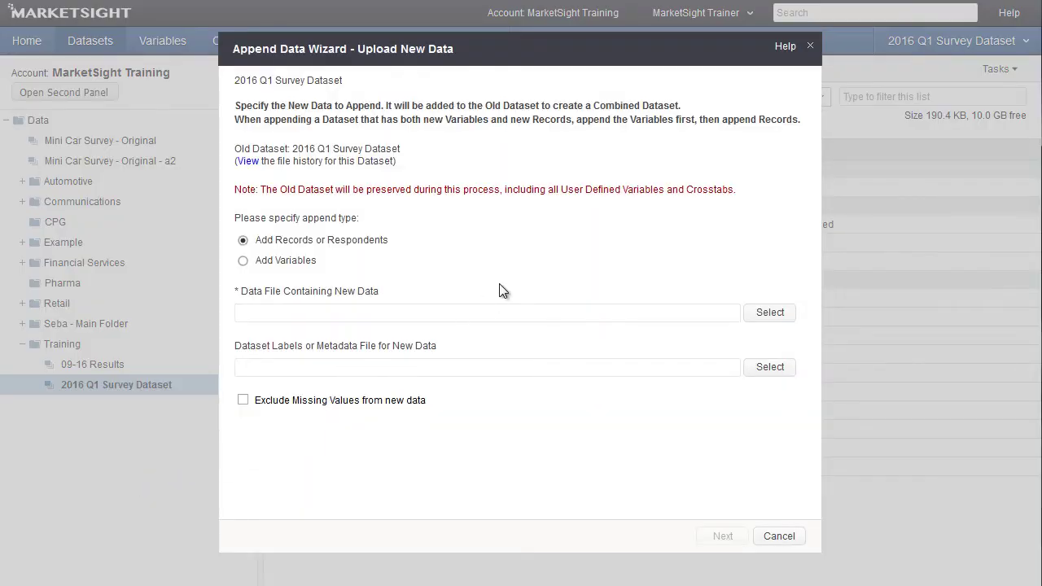
left_click(772, 315)
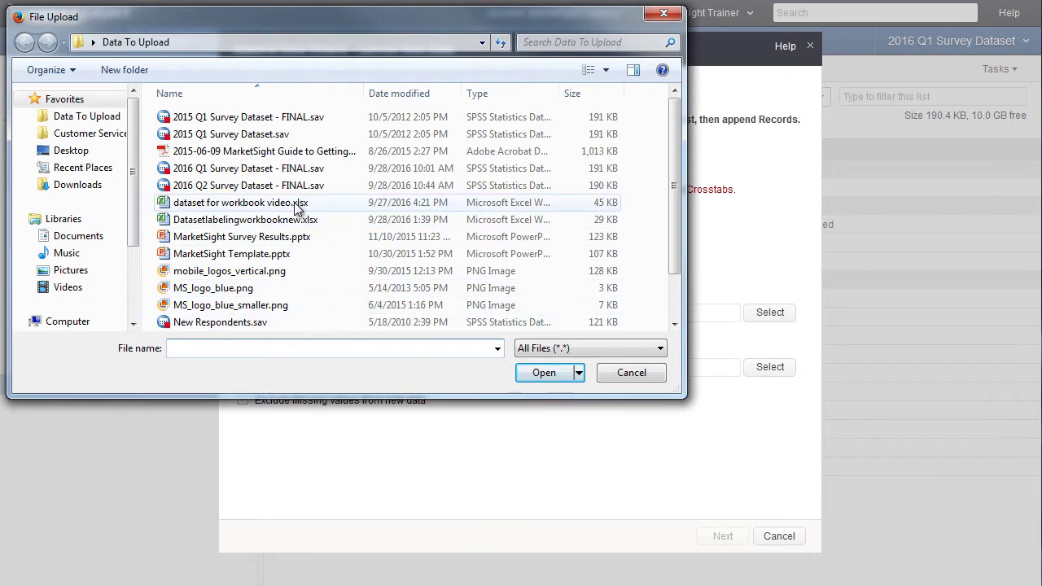
left_click(296, 186)
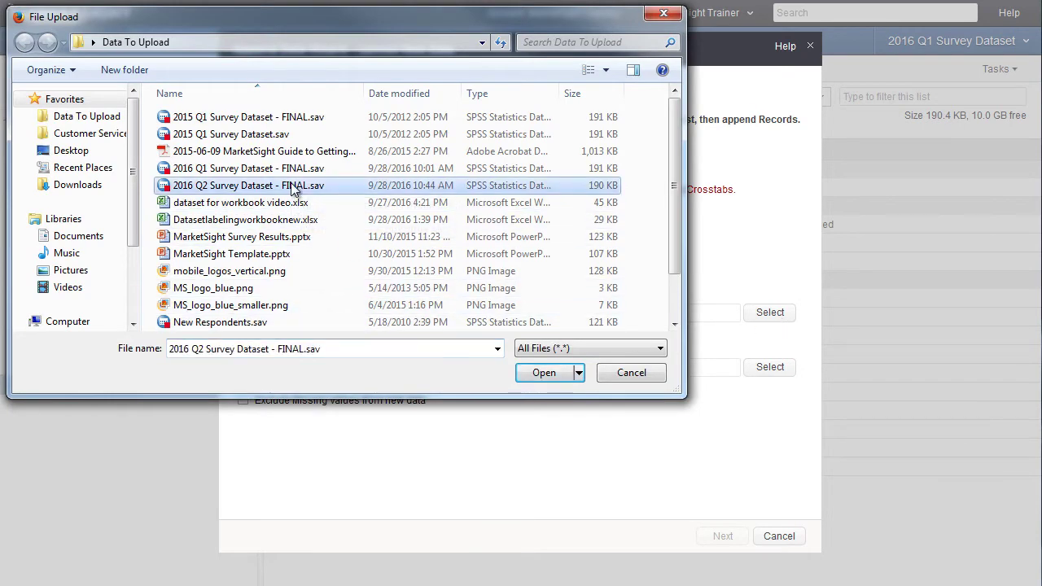
left_click(529, 374)
left_click(732, 541)
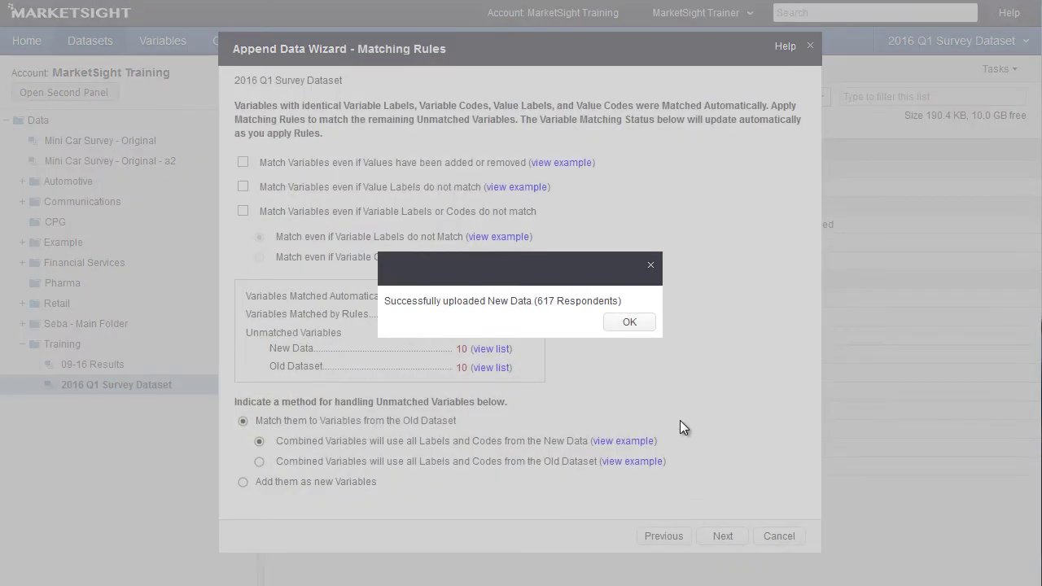
left_click(649, 325)
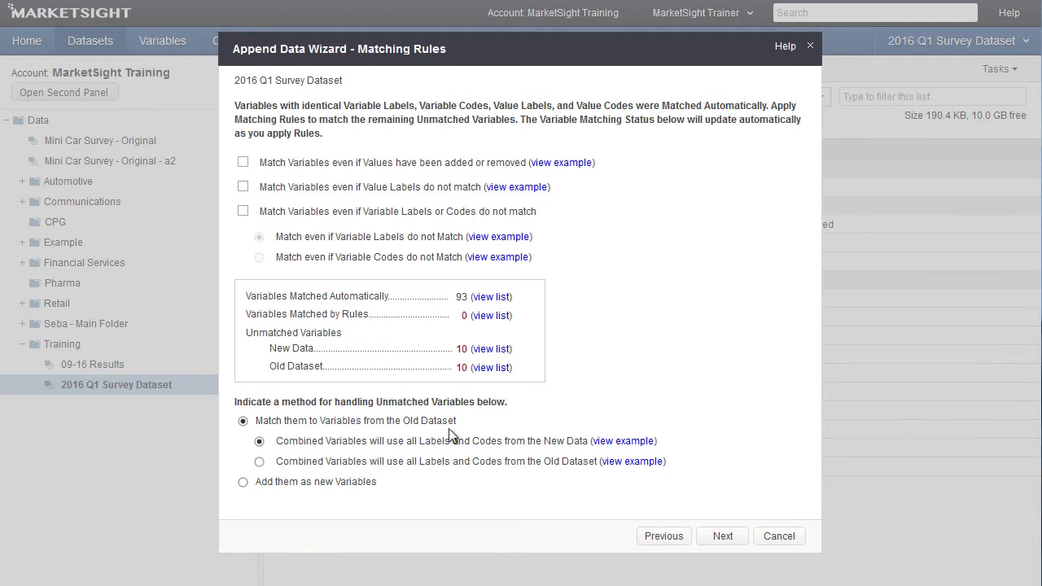
- Manually match the new dataset's Gender variable to Gender in the old dataset, and cancel the data append
left_click(712, 537)
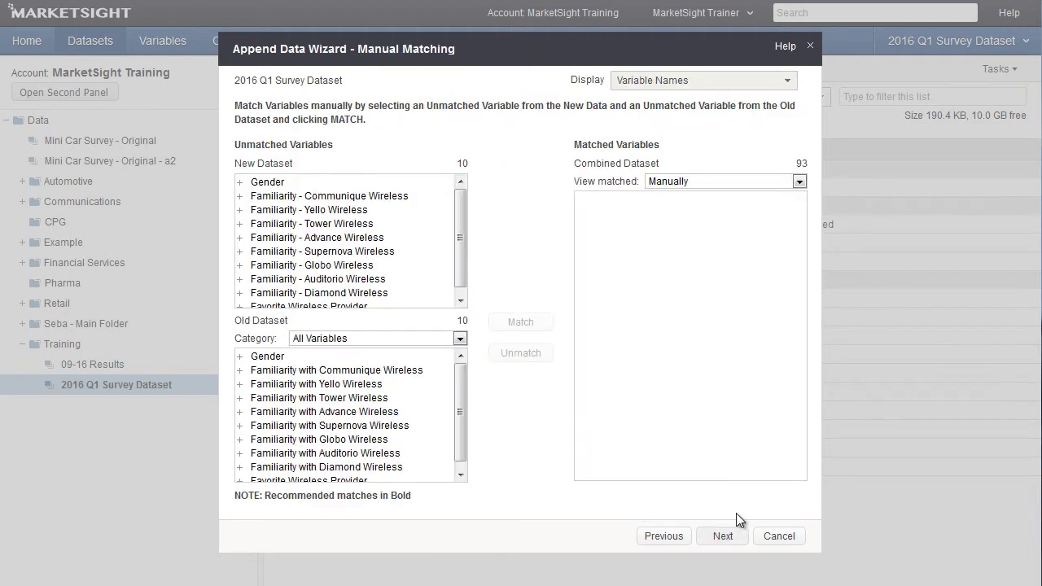
left_click(788, 82)
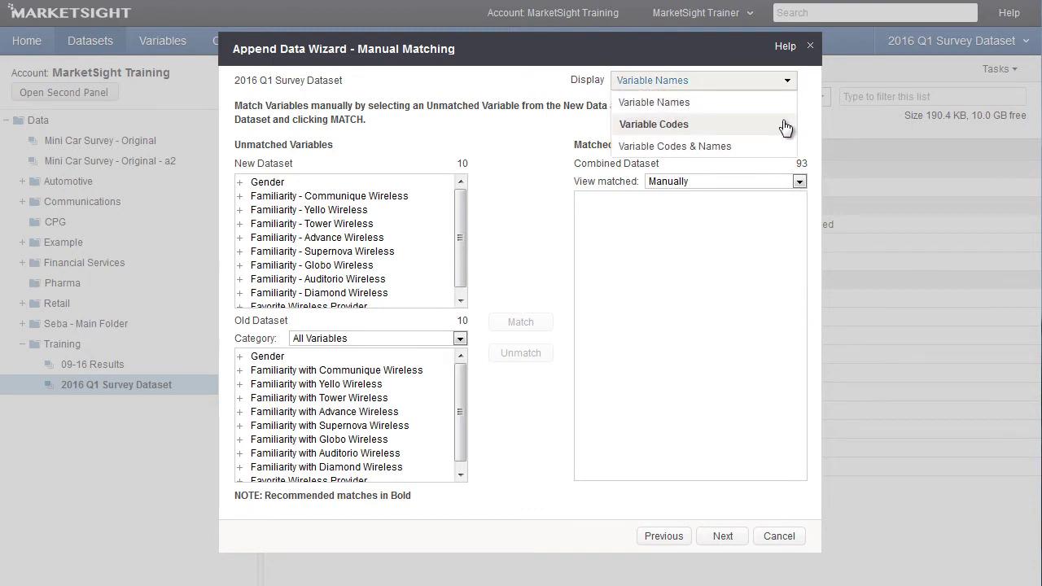
left_click(376, 157)
double_click(293, 184)
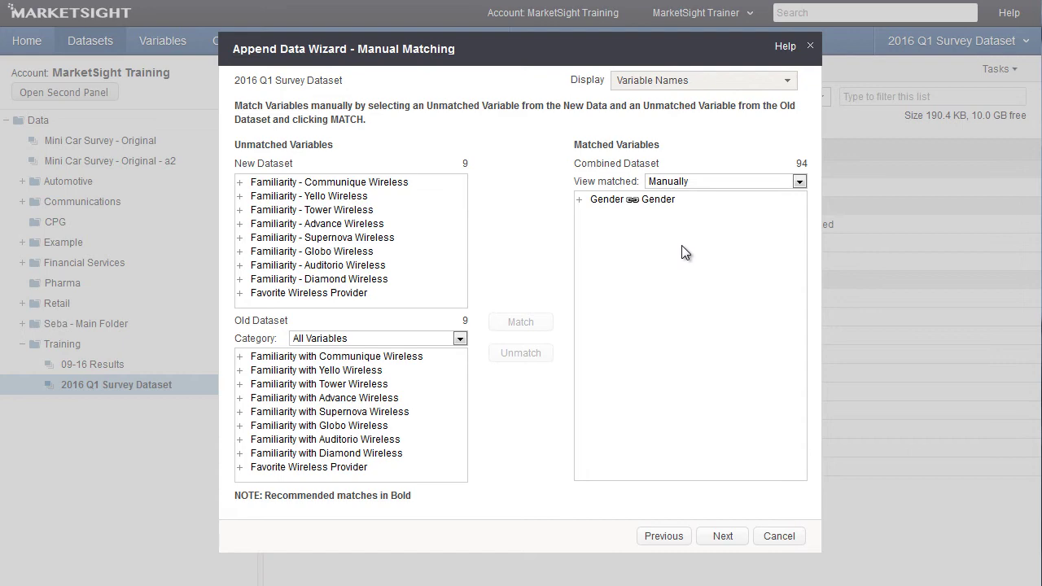
left_click(778, 536)
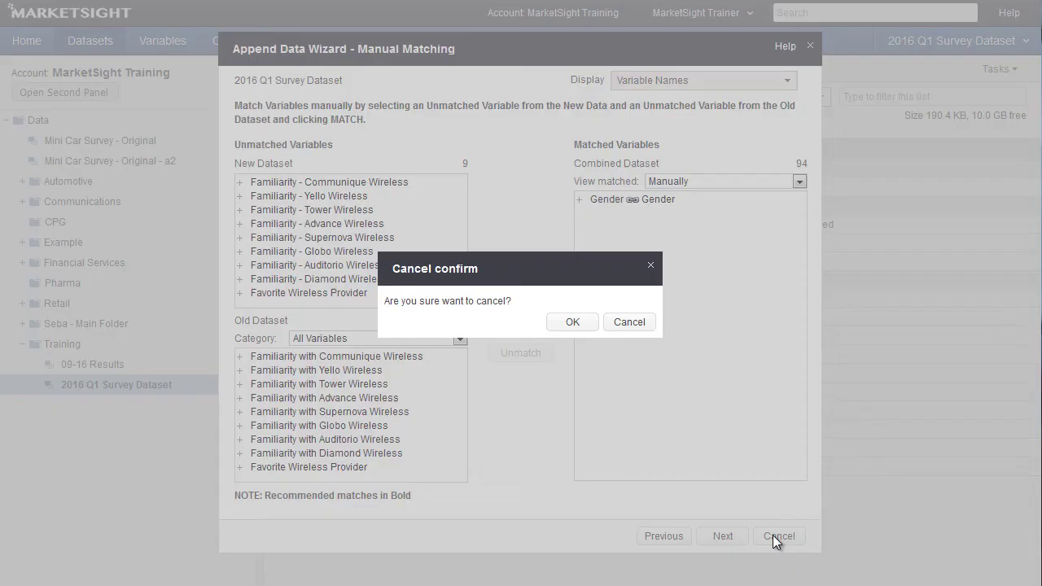
left_click(569, 324)
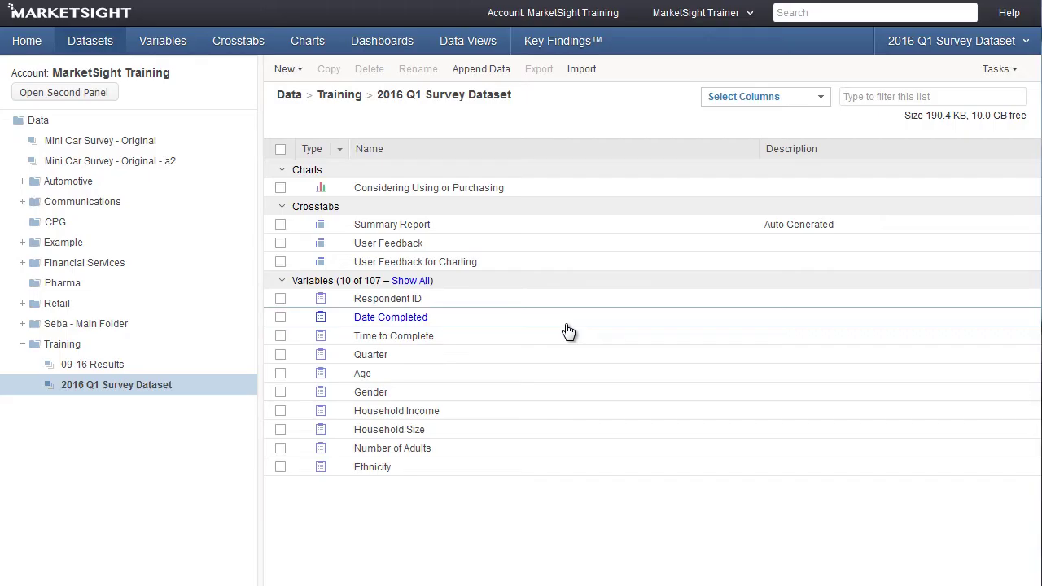